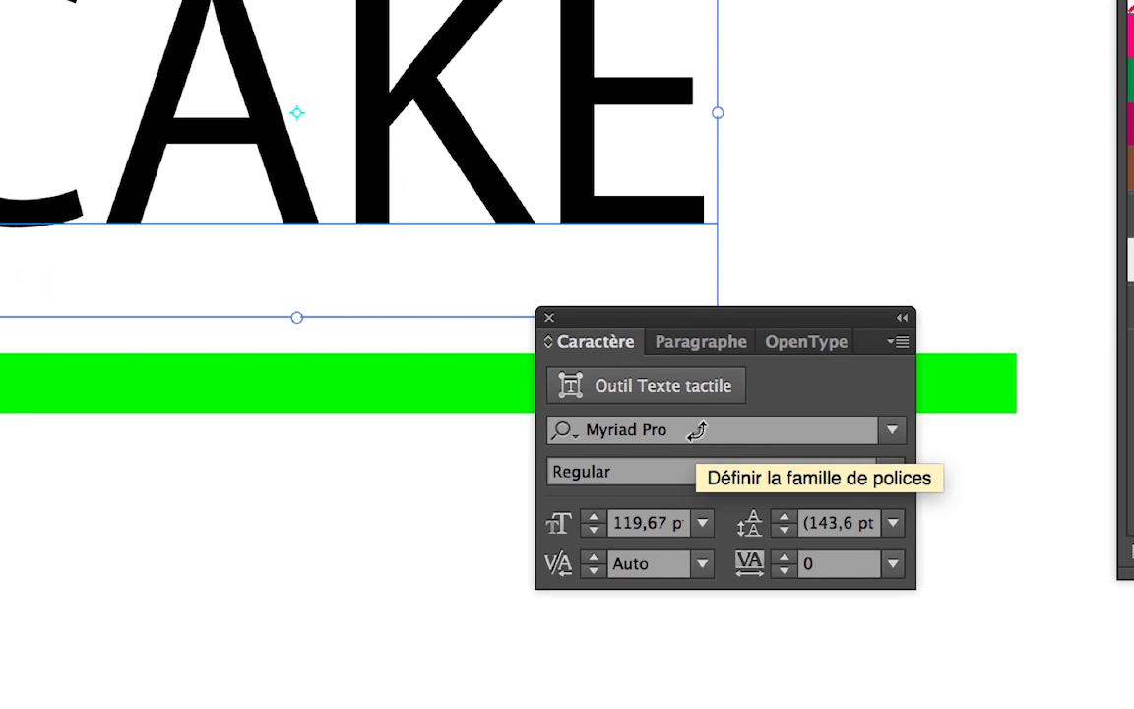
Step: Change the font family of the CAKE text to OCR A Std by going through neighbouring fonts
left_click(698, 430)
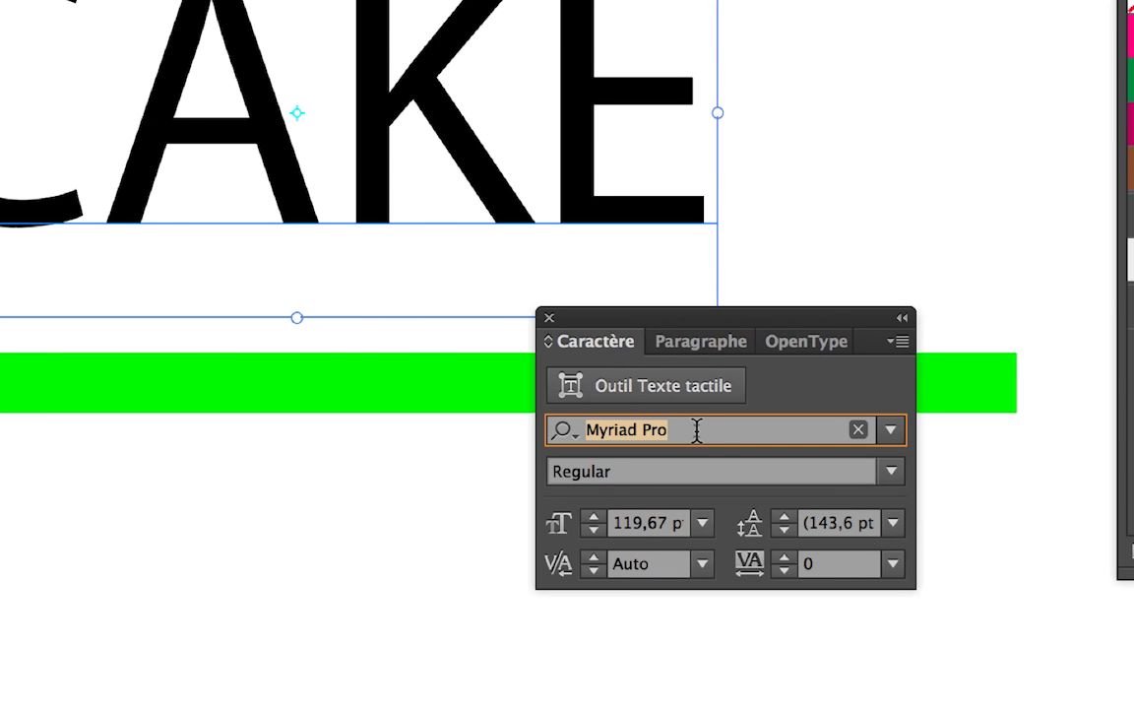
key("Up")
key("Up")
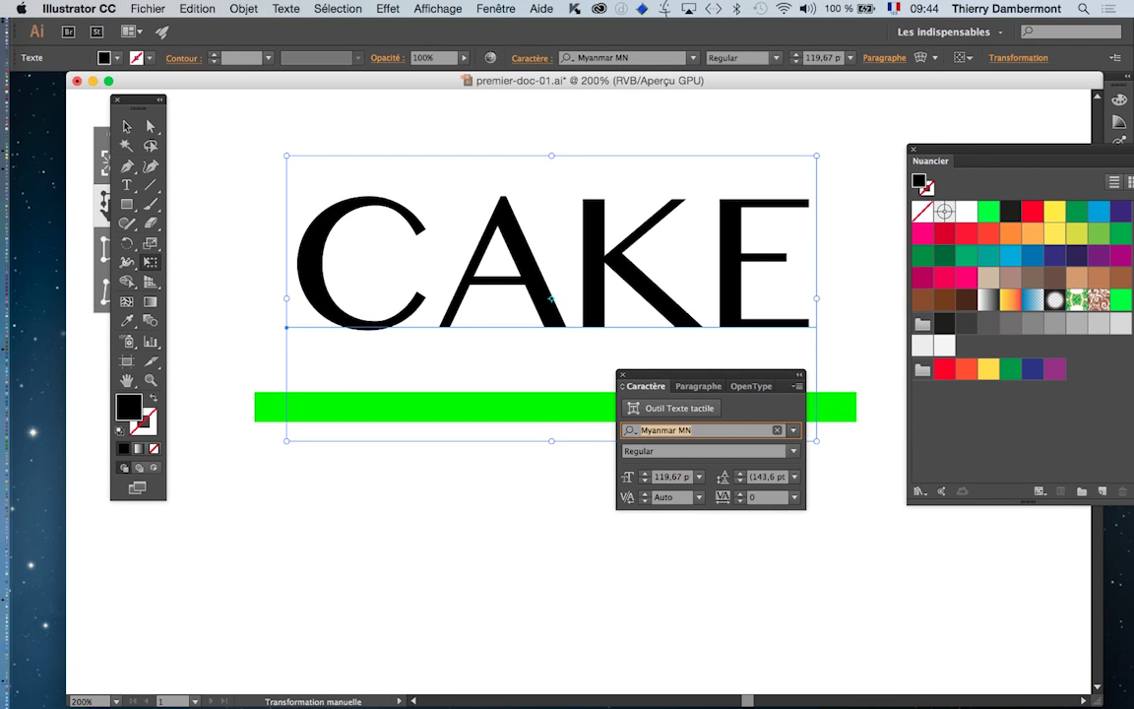
key("Down")
key("Down")
key("Down")
key("Down")
key("Down")
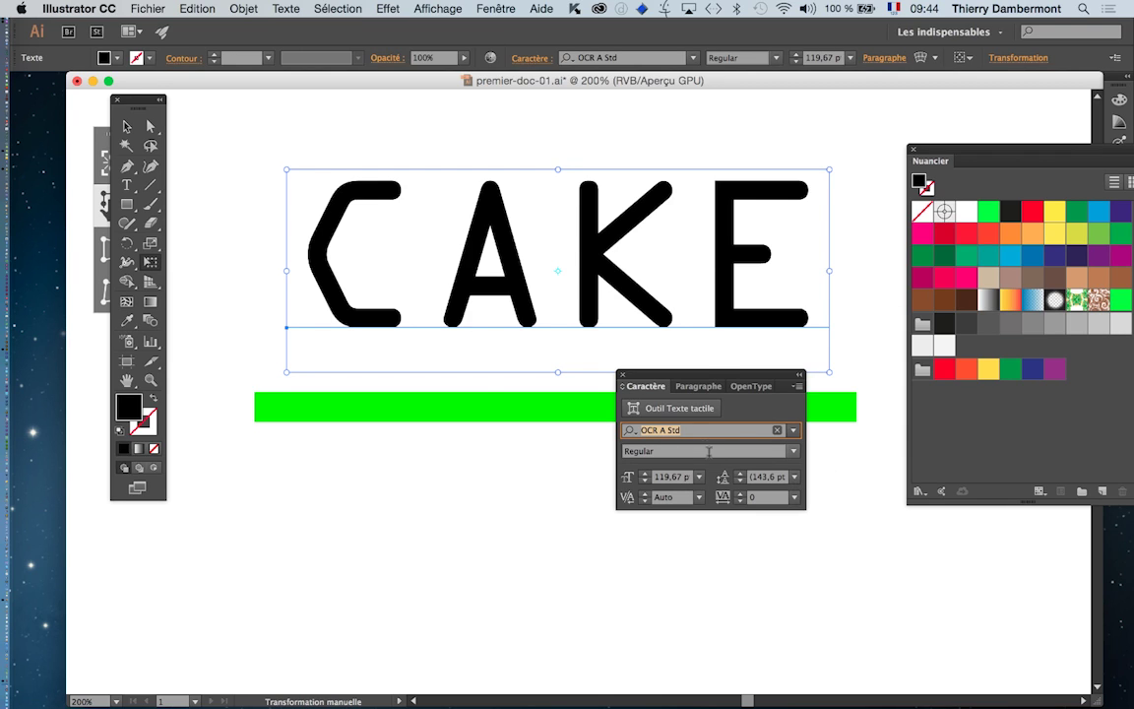
Step: Check the available styles of the font and move the Character panel to the empty area below the green bar
left_click(793, 452)
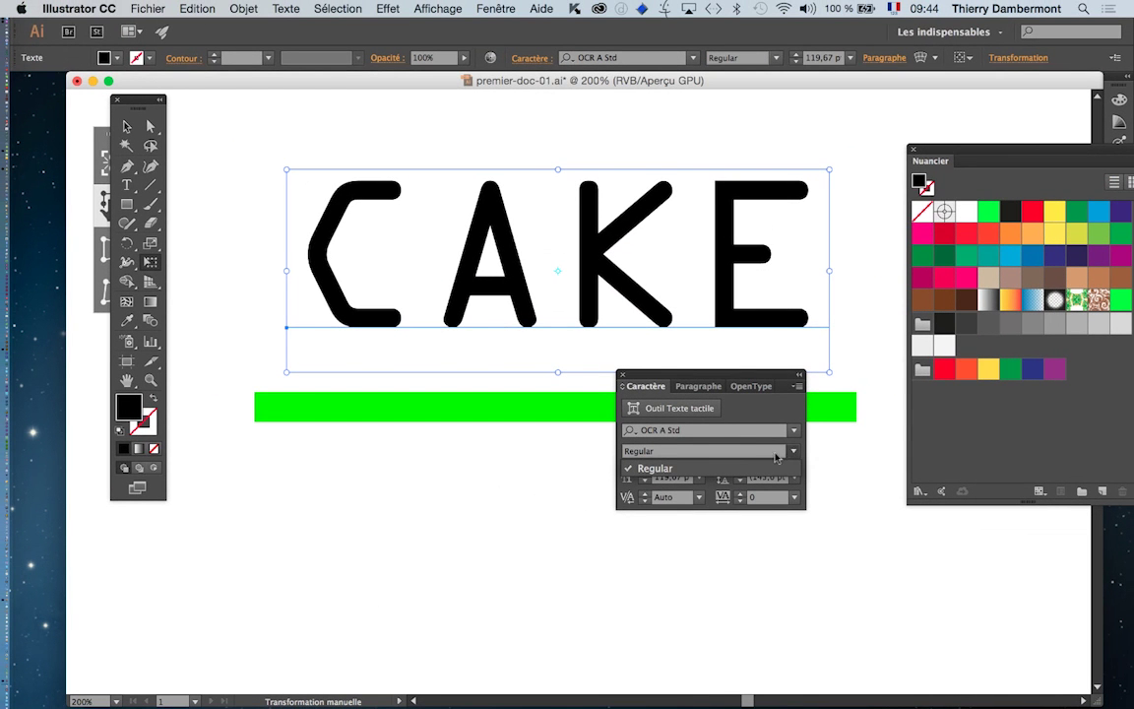
left_click(764, 379)
left_click_drag(764, 378, 745, 453)
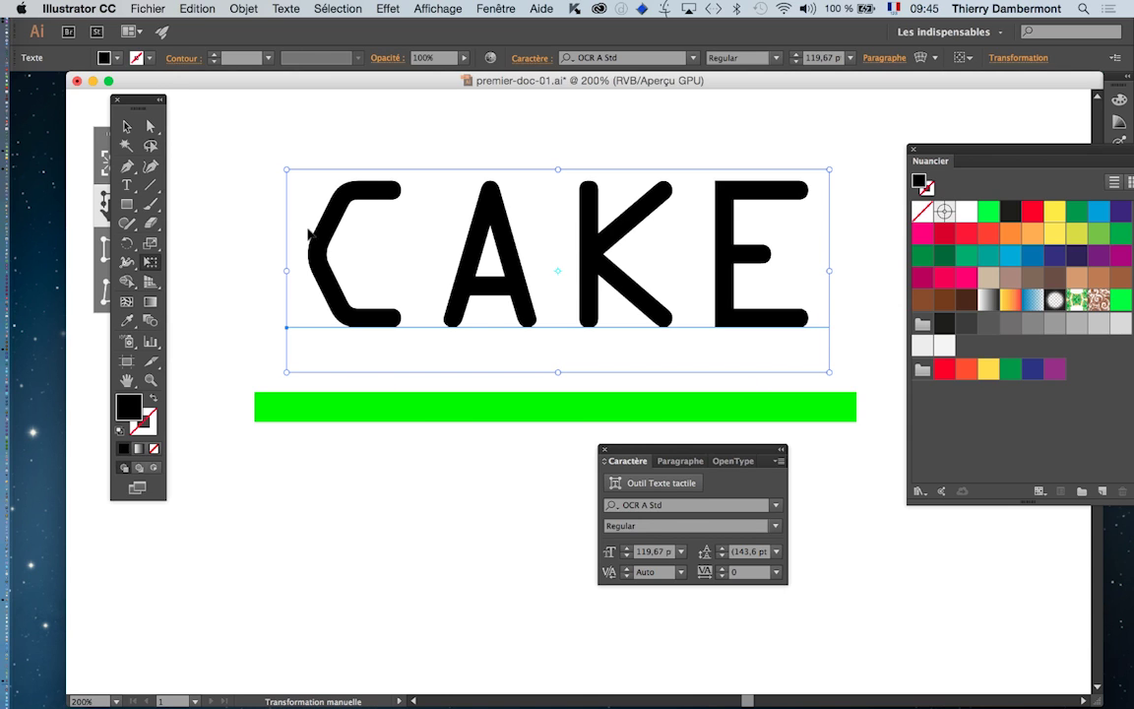
left_click_drag(662, 453, 307, 530)
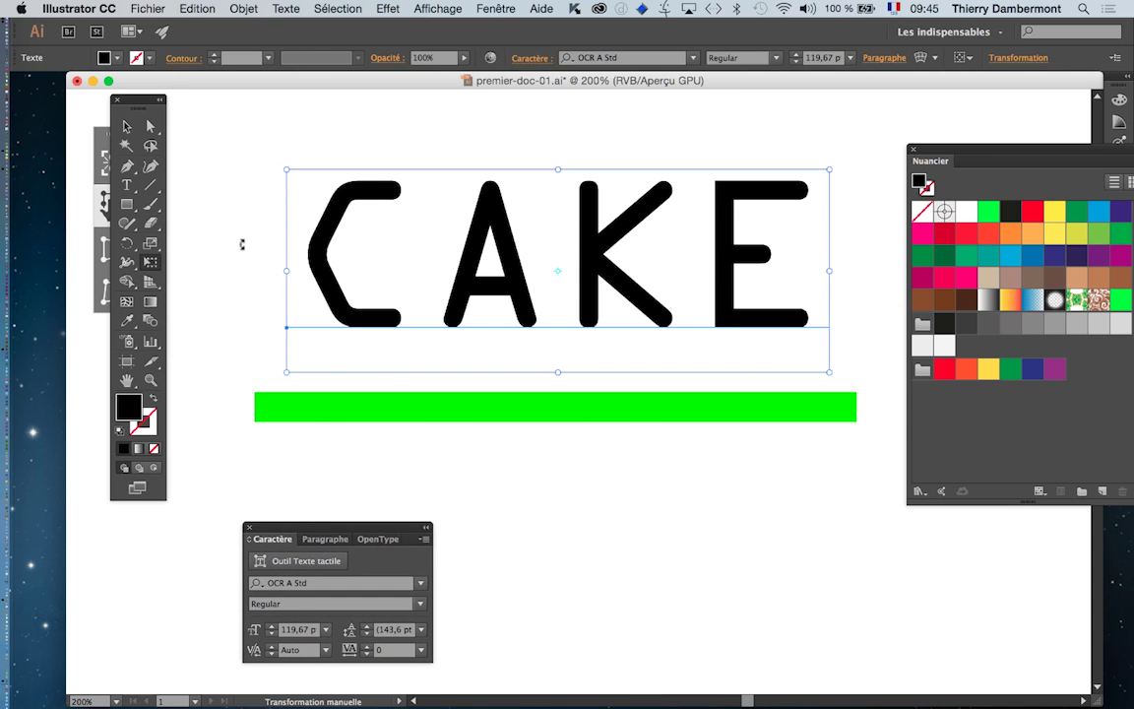
Step: Move the CAKE text slightly down and to the left, remove its fill colour and deselect it
left_click_drag(339, 331, 316, 349)
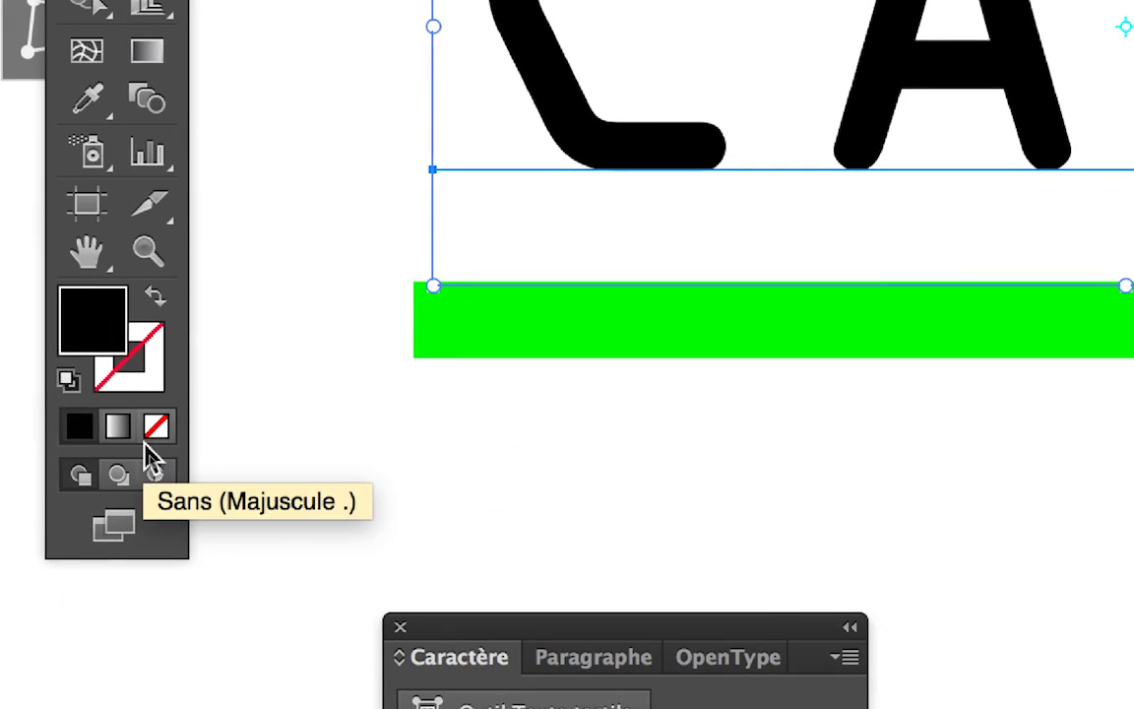
left_click(196, 511)
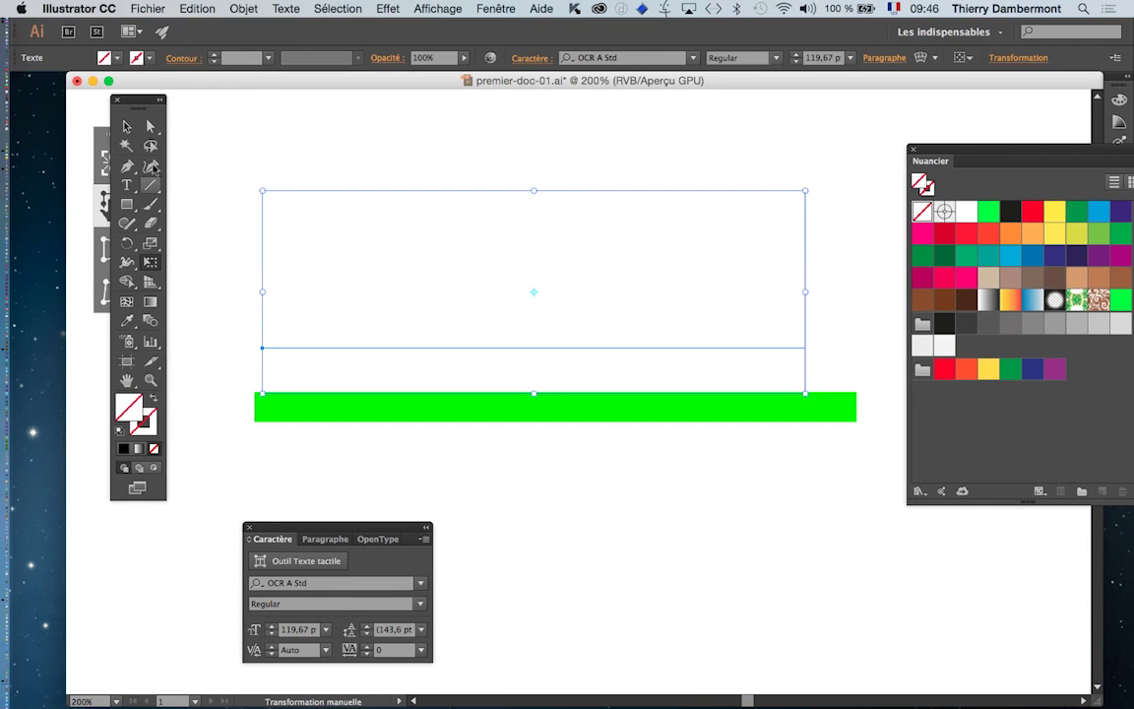
key("Escape")
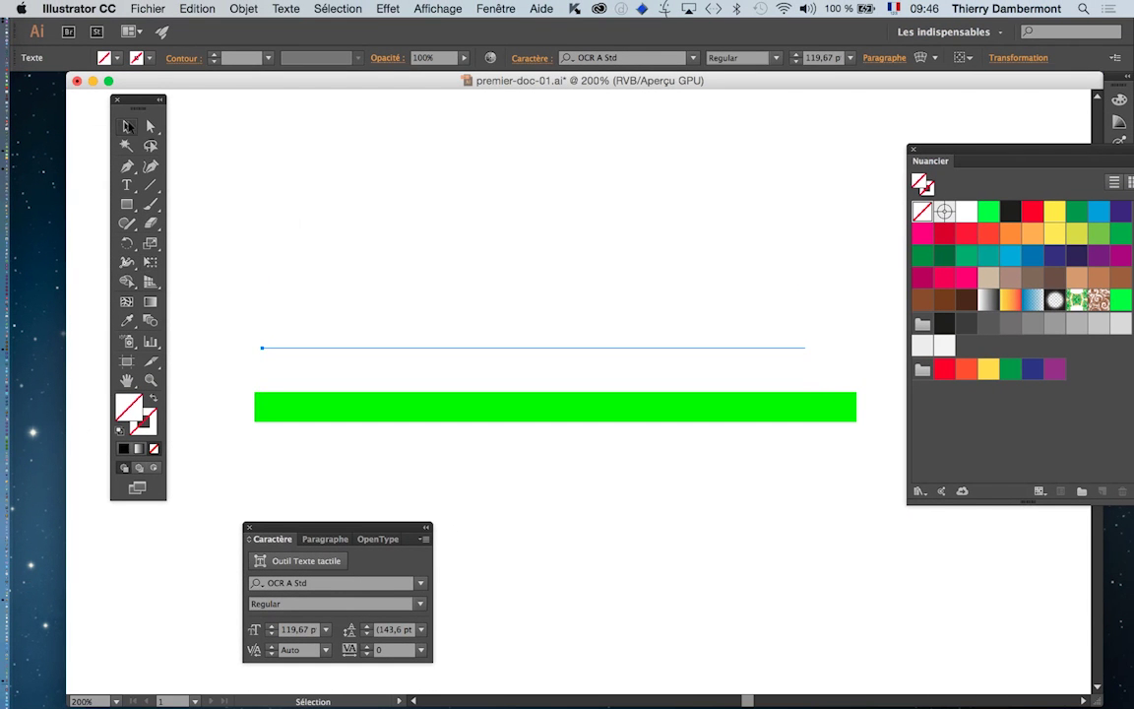
left_click(234, 174)
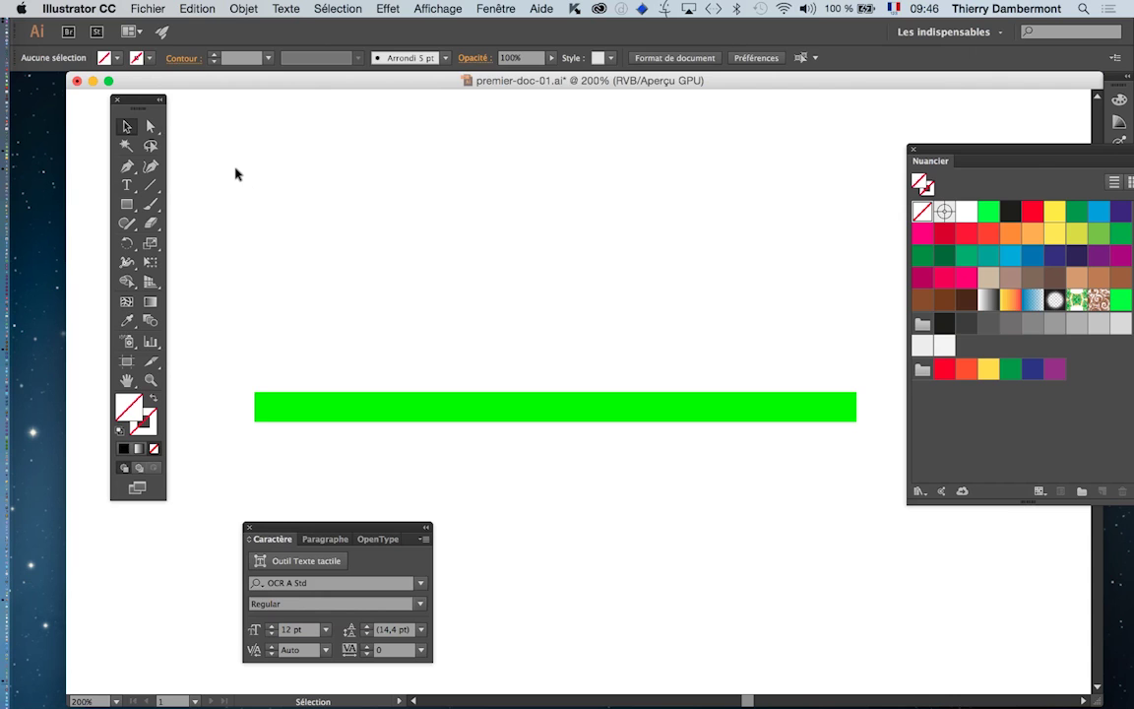
Step: Switch the document to outline display and select the unfilled CAKE text by its baseline
left_click(436, 9)
left_click(439, 28)
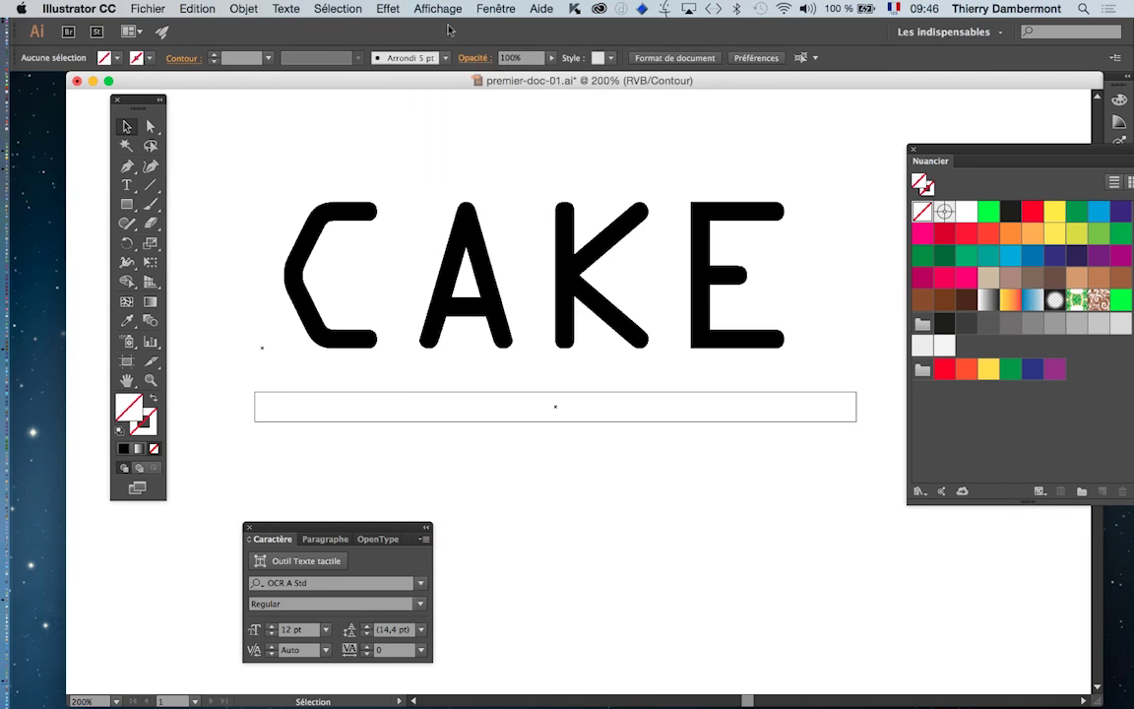
left_click(276, 353)
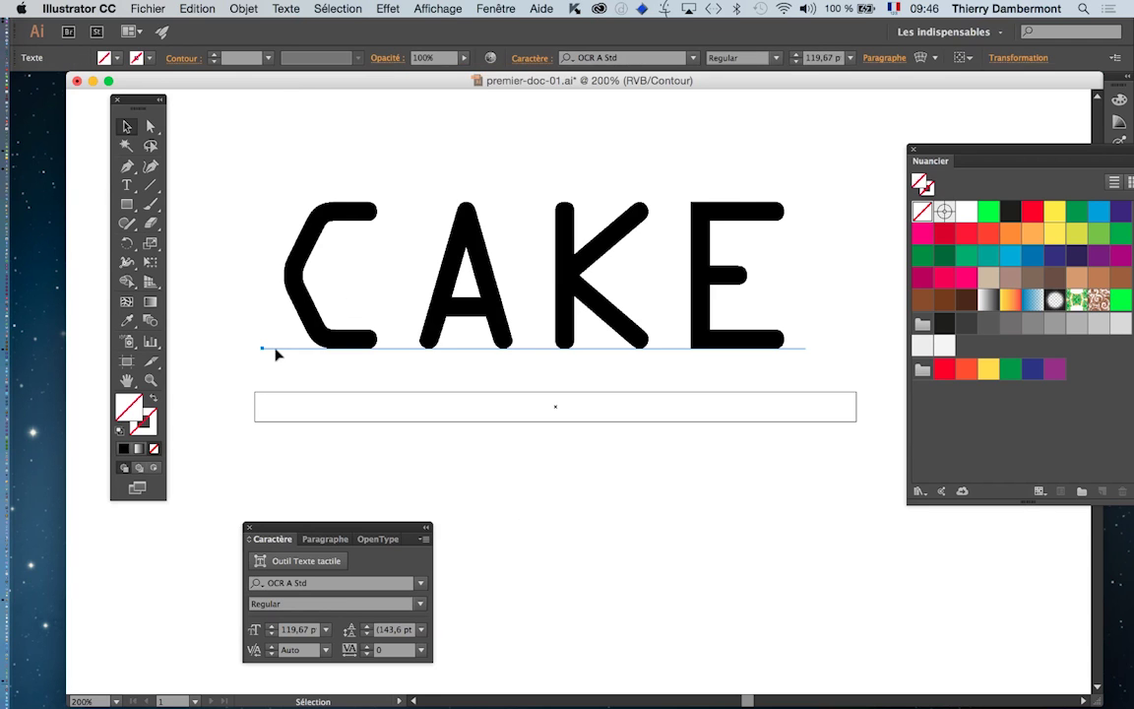
Step: Return to the GPU preview and move the selected unfilled text slightly down and to the right
left_click(437, 9)
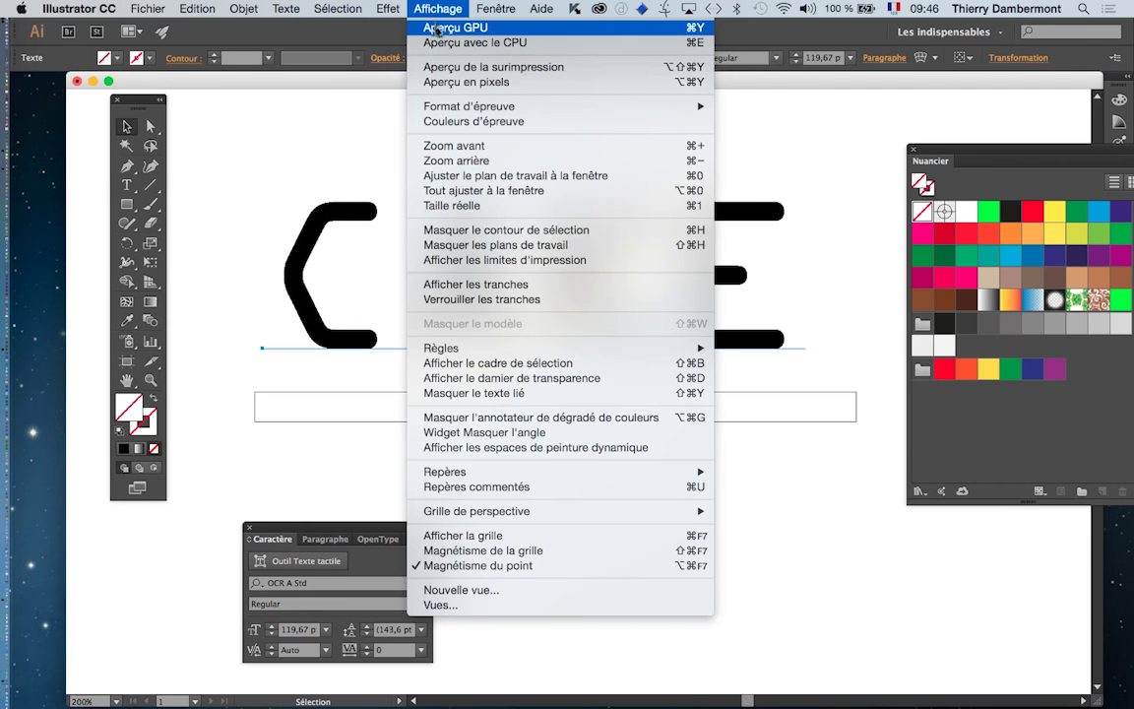
left_click(394, 23)
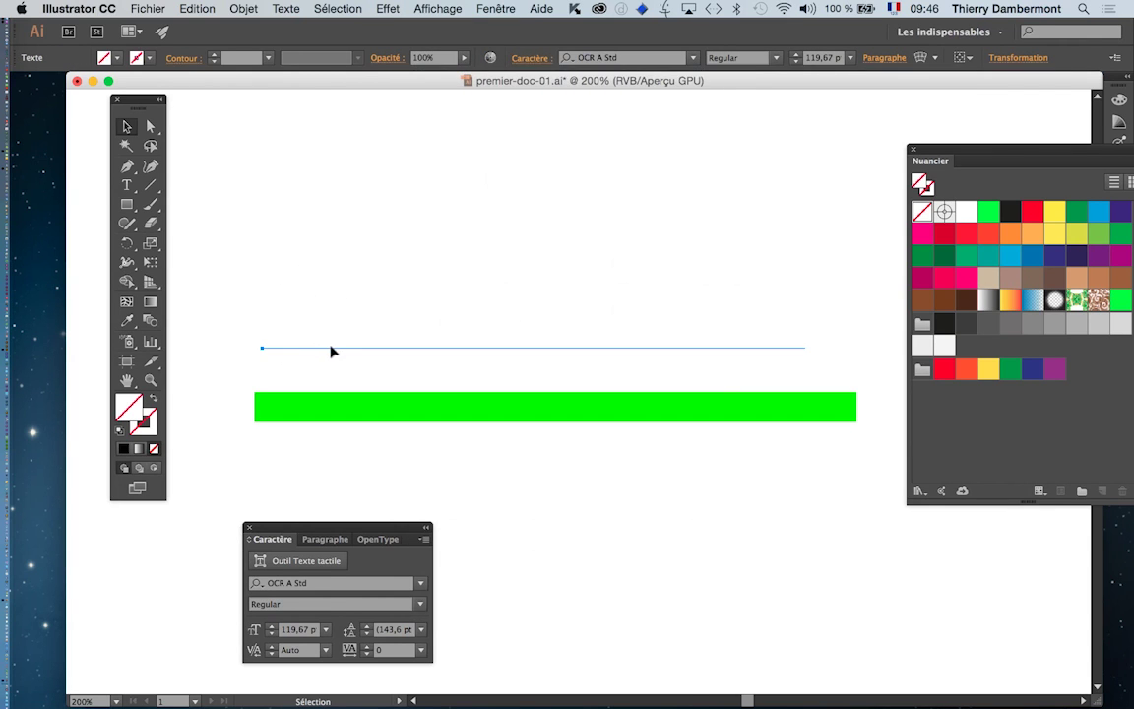
mouse_move(332, 350)
left_mouse_down()
mouse_move(366, 349)
mouse_move(344, 363)
left_mouse_up()
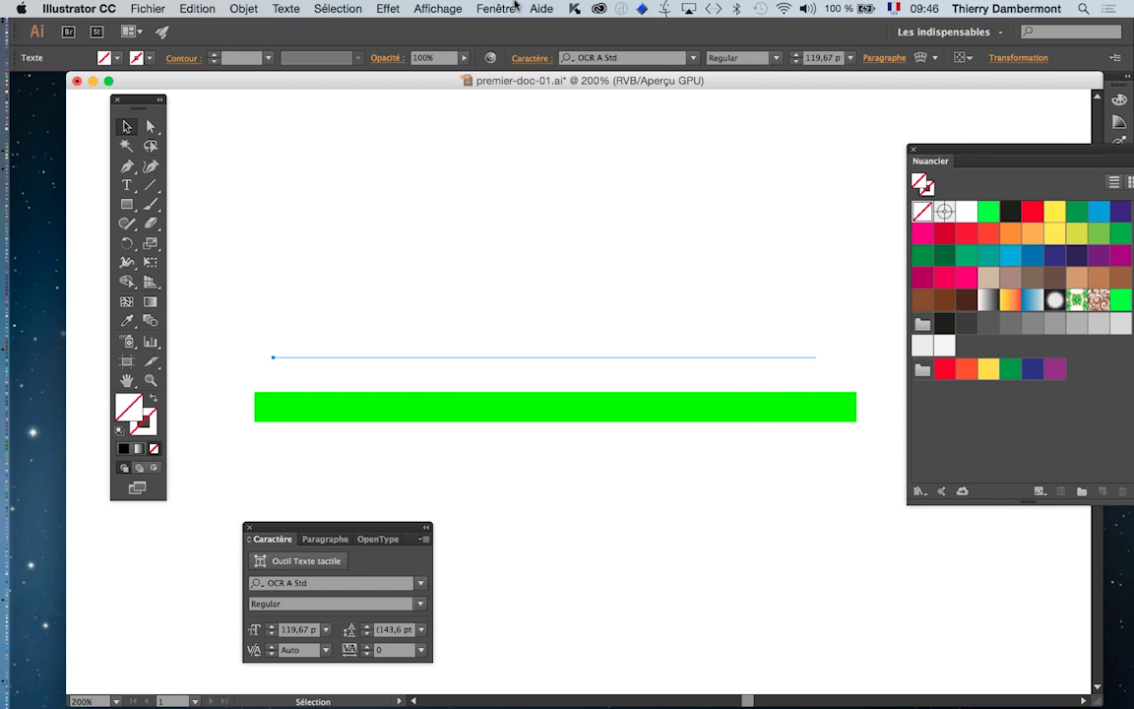
Step: Show the Appearance (Aspect) panel, detach it from its group and make it taller beside the Swatches panel
left_click(514, 6)
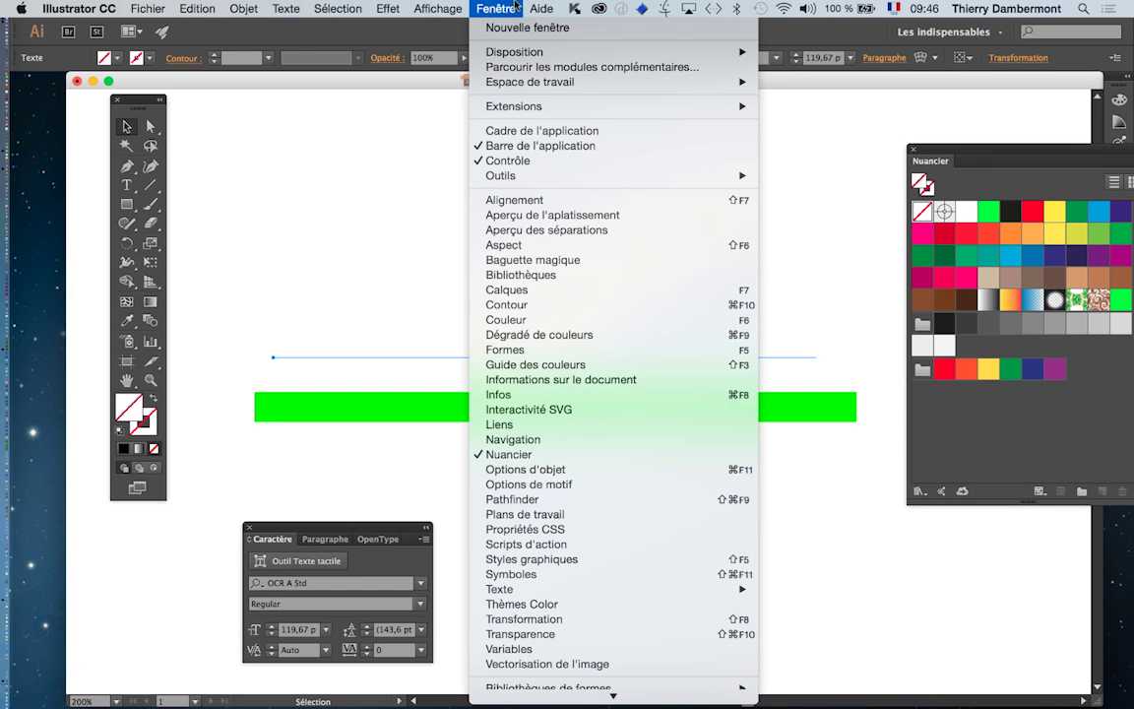
left_click(529, 247)
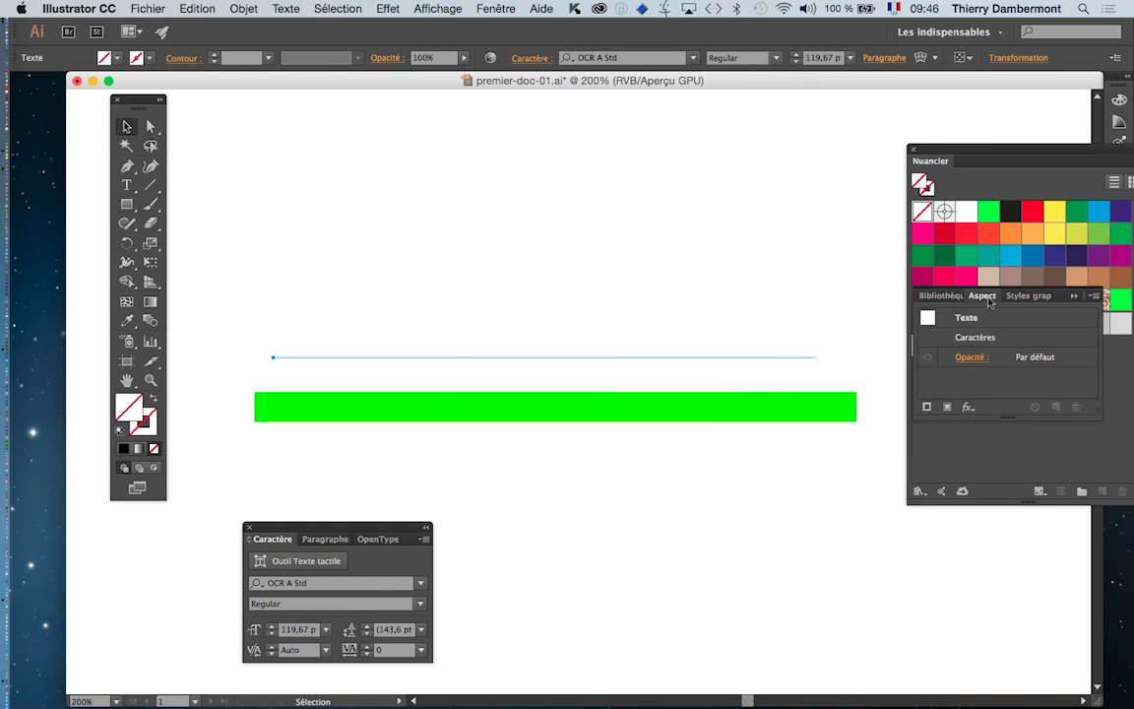
left_click_drag(989, 302, 644, 141)
left_click(1028, 296)
left_click(1024, 297)
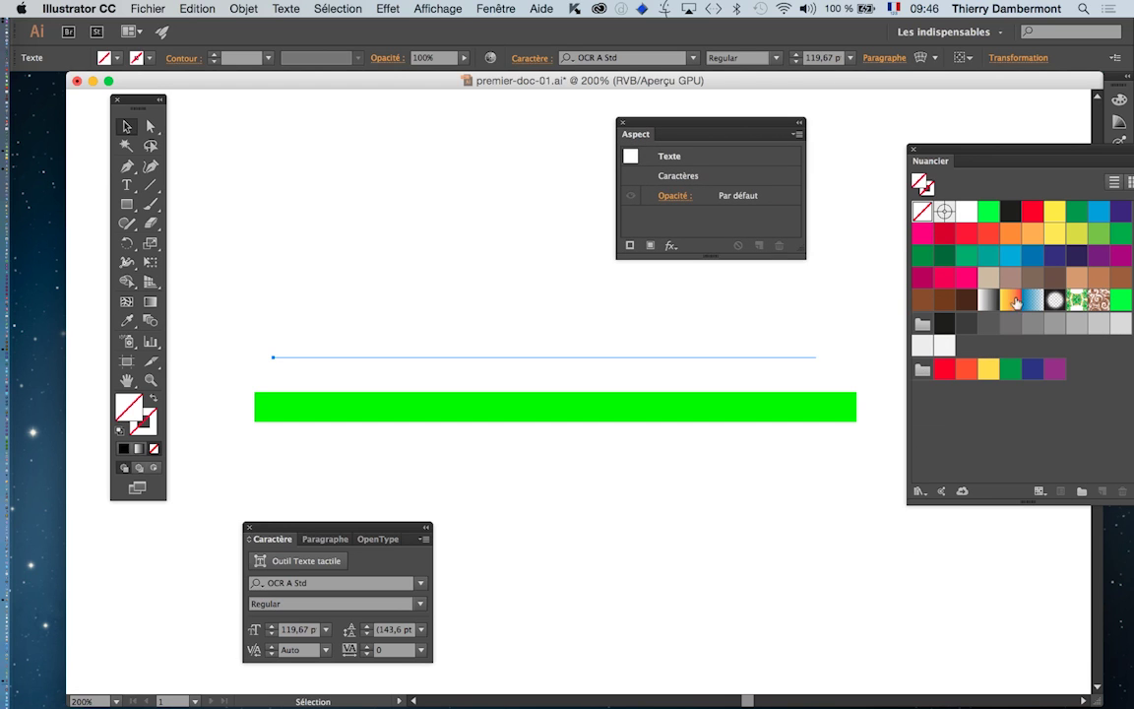
left_click_drag(803, 258, 798, 329)
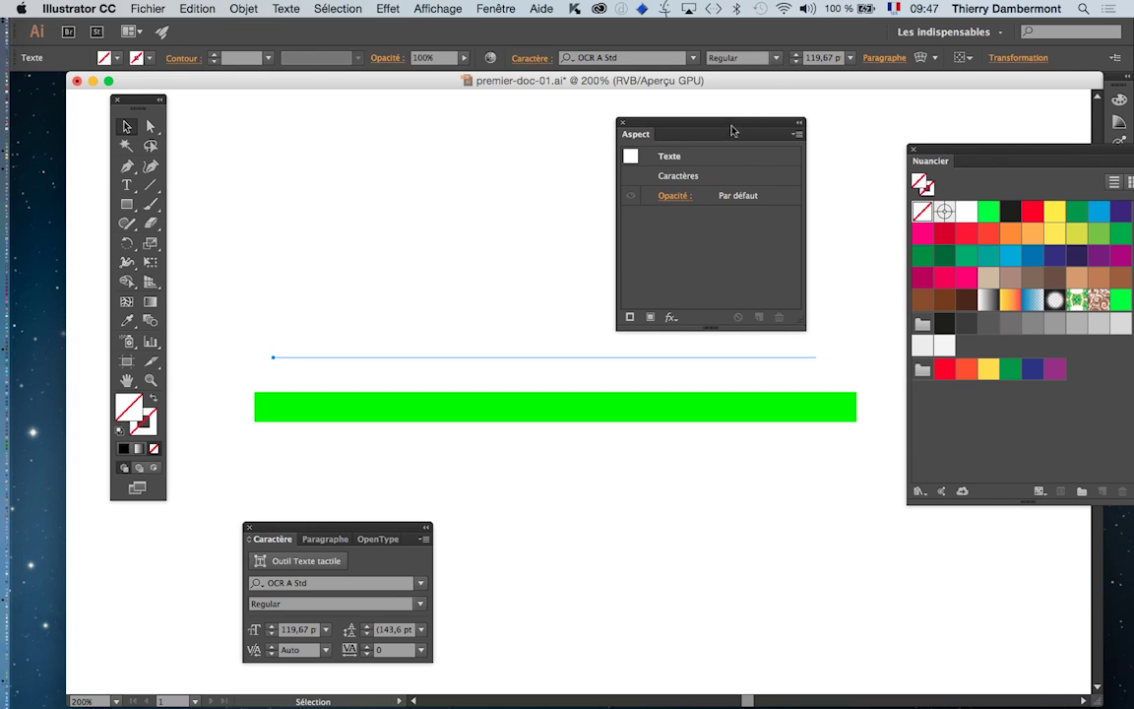
left_click_drag(741, 130, 806, 242)
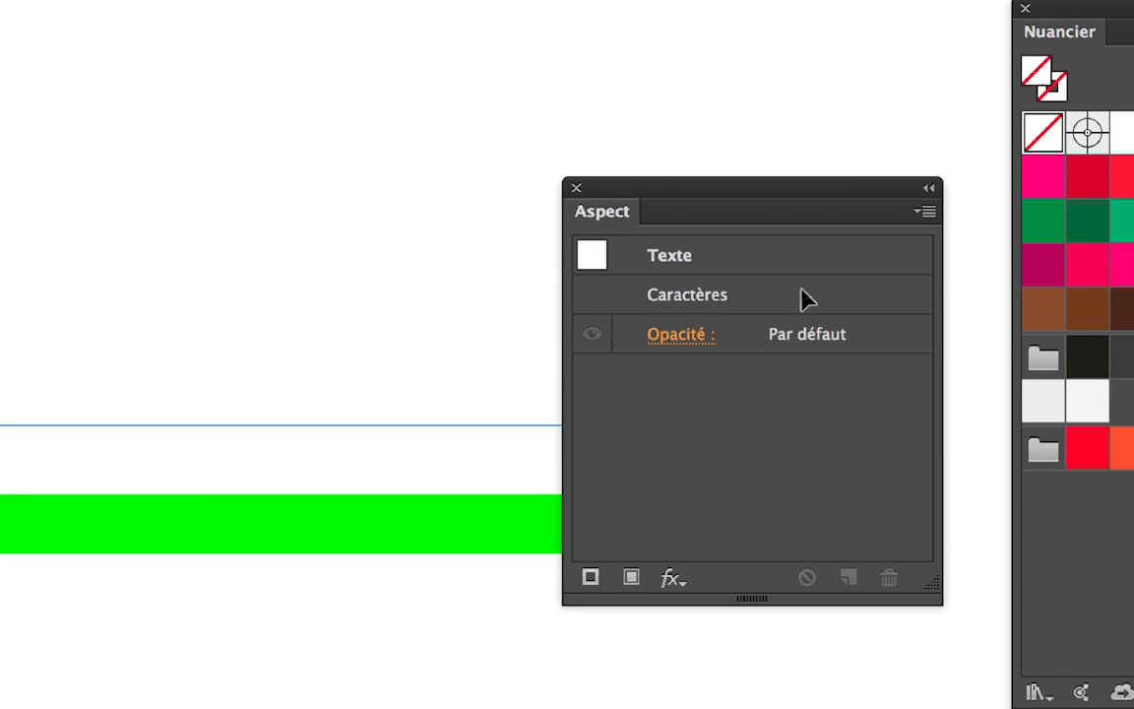
Step: Add a new fill to the selected text object in its appearance attributes
left_click(848, 262)
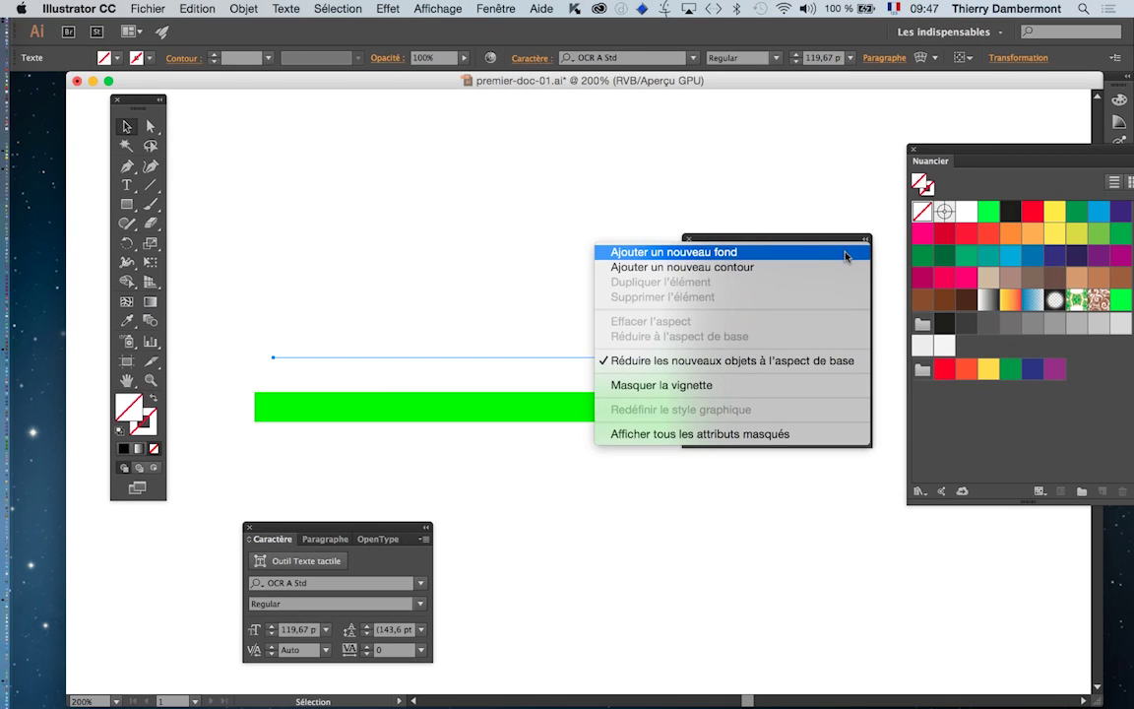
left_click(865, 264)
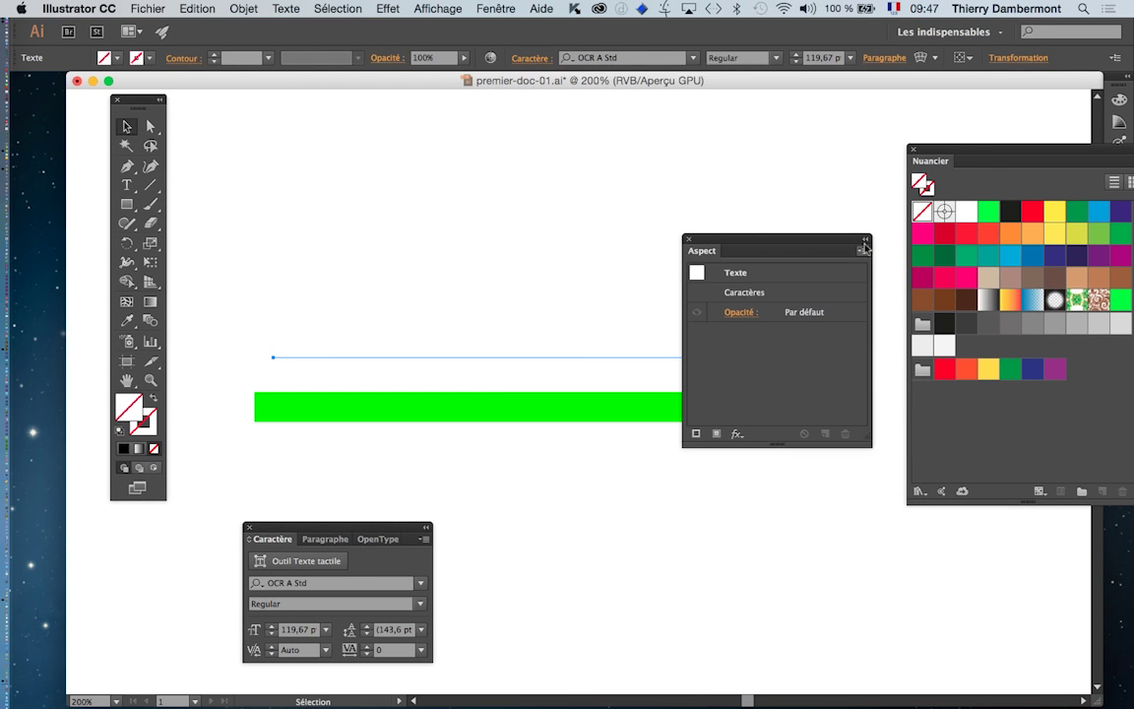
left_click(867, 266)
left_click(864, 255)
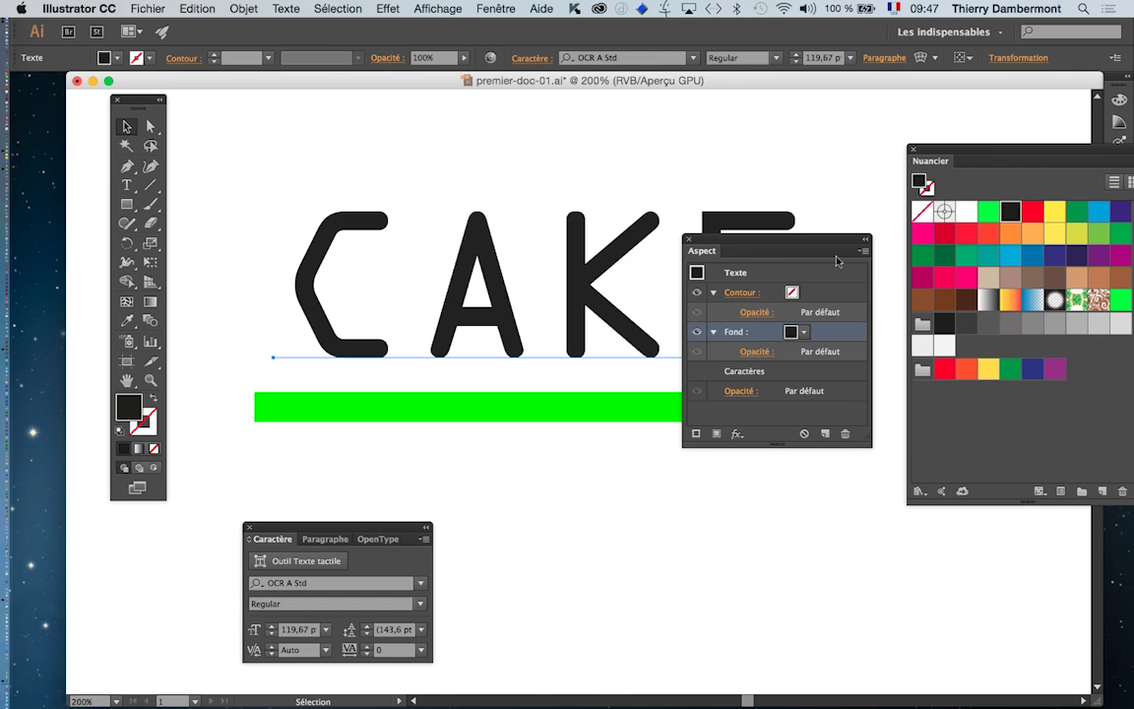
Step: Rearrange the Appearance and Swatches panels clear of the CAKE text, making the Swatches panel wider and shorter
left_click_drag(794, 241, 934, 113)
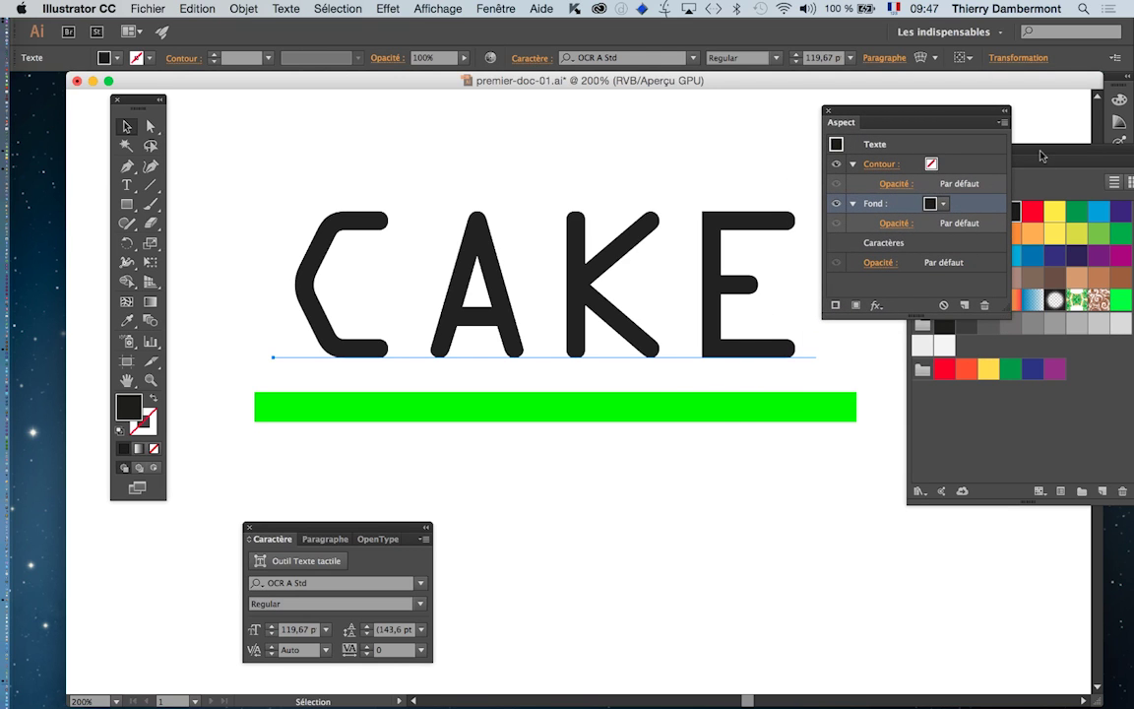
left_click_drag(1019, 167, 662, 252)
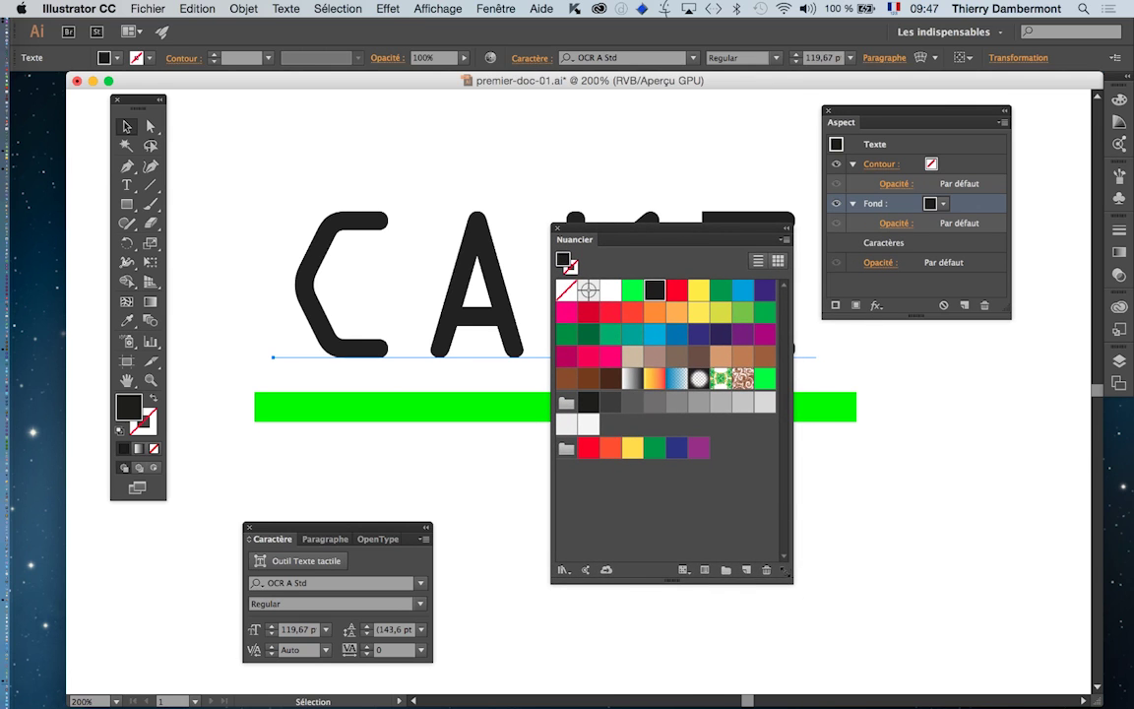
left_click_drag(792, 579, 832, 500)
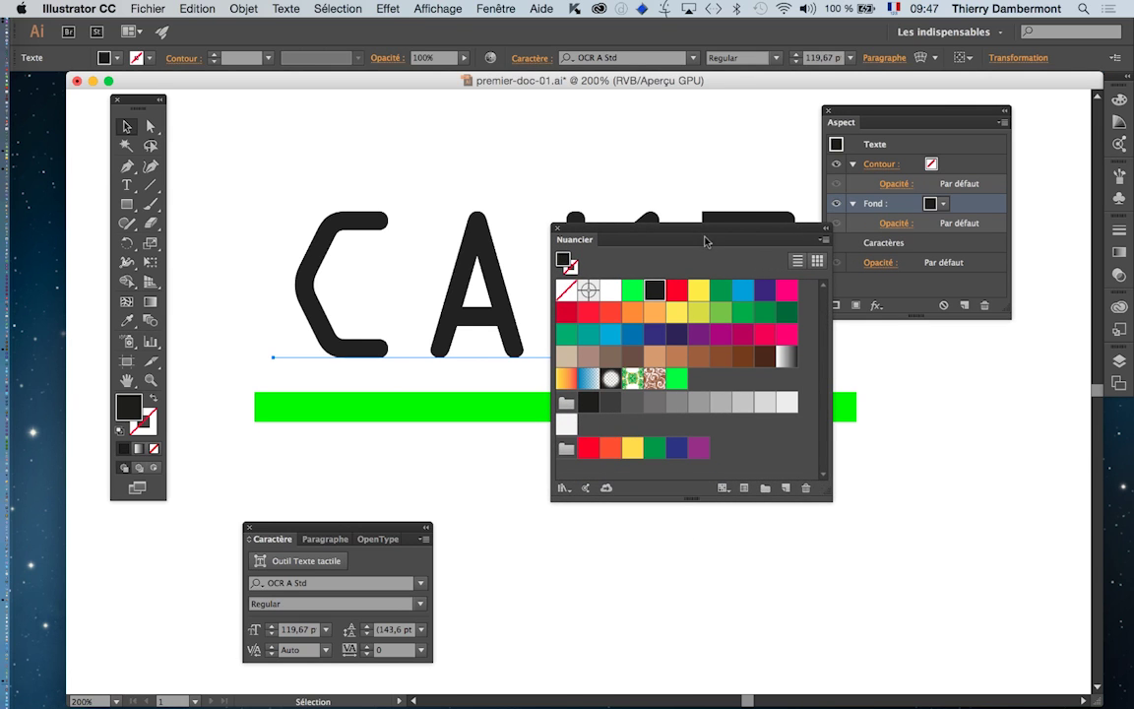
left_click_drag(706, 232, 818, 398)
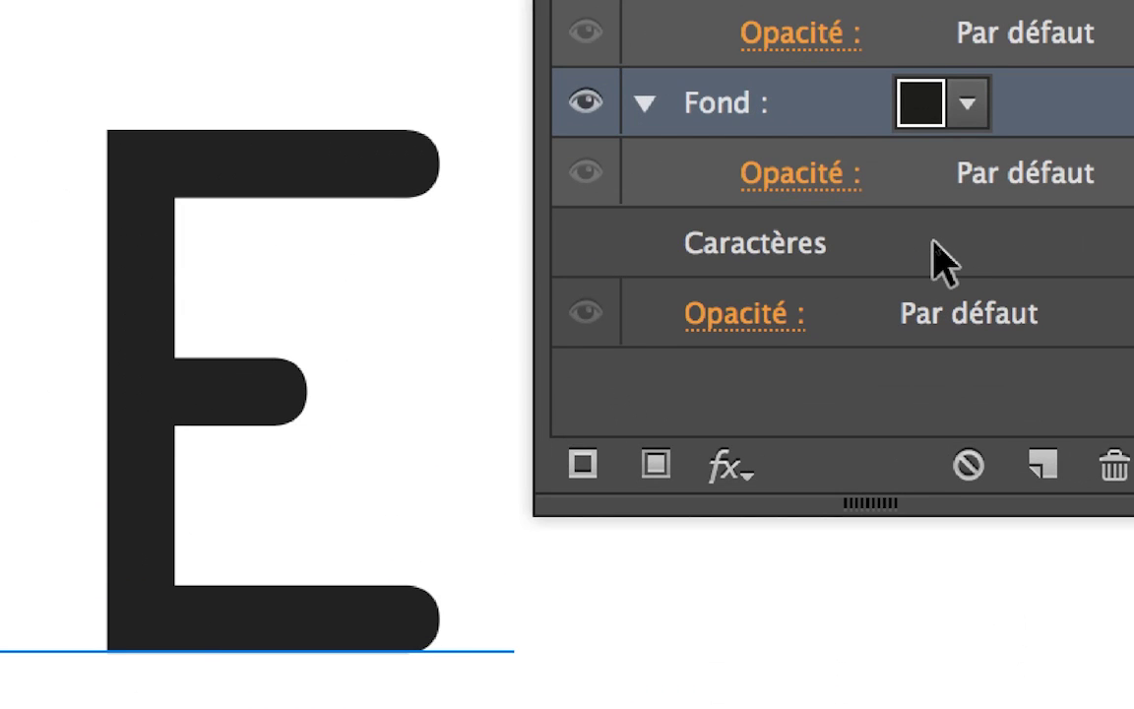
Step: Open the character-level attributes (Caractères) of the CAKE text from its appearance attributes
double_click(936, 254)
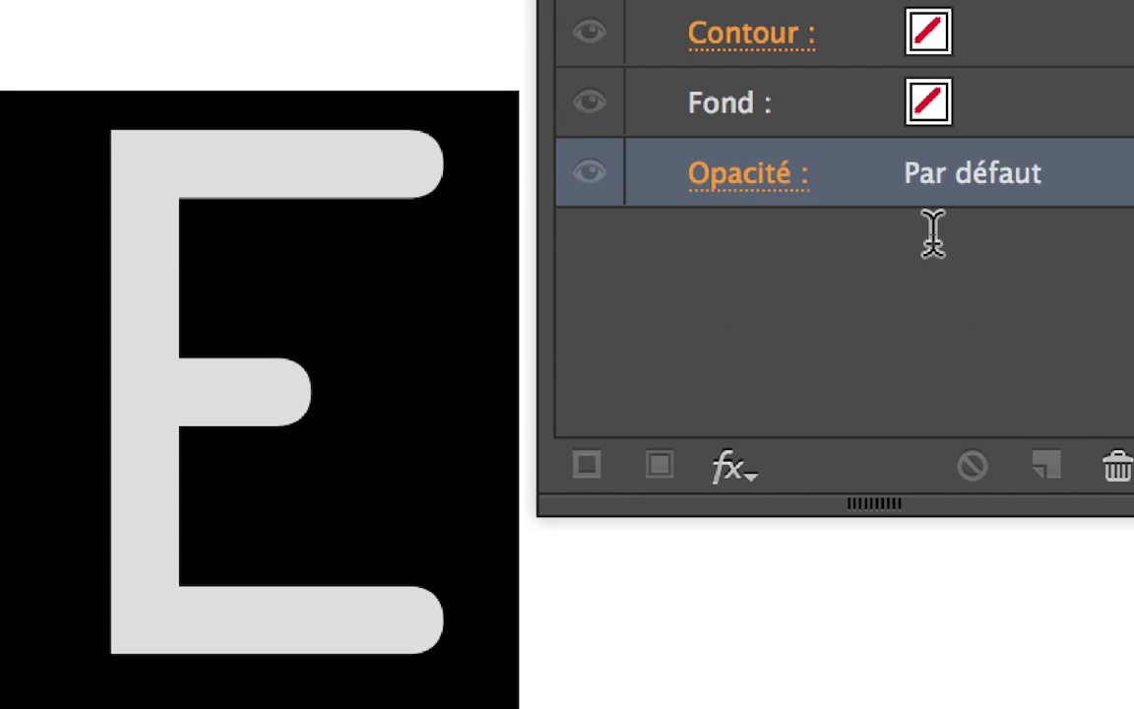